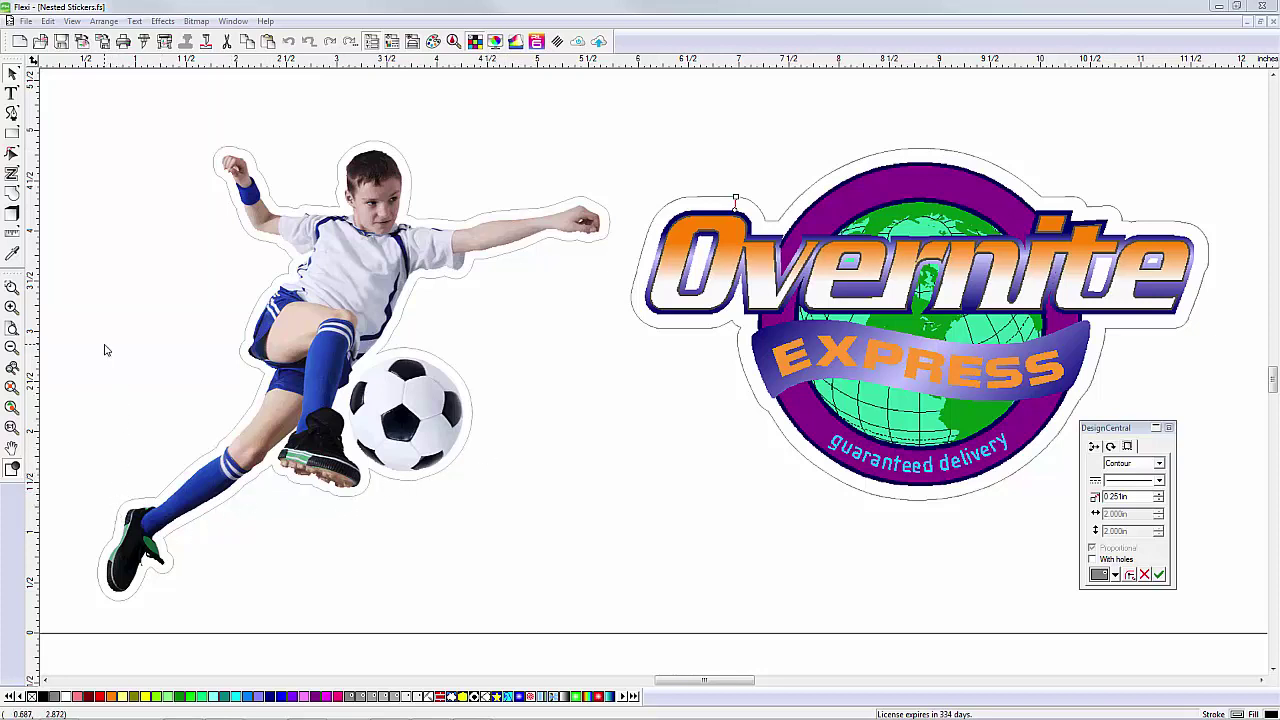
Try repeating the sticker pair in a grid across the page, then undo it
left_click(13, 327)
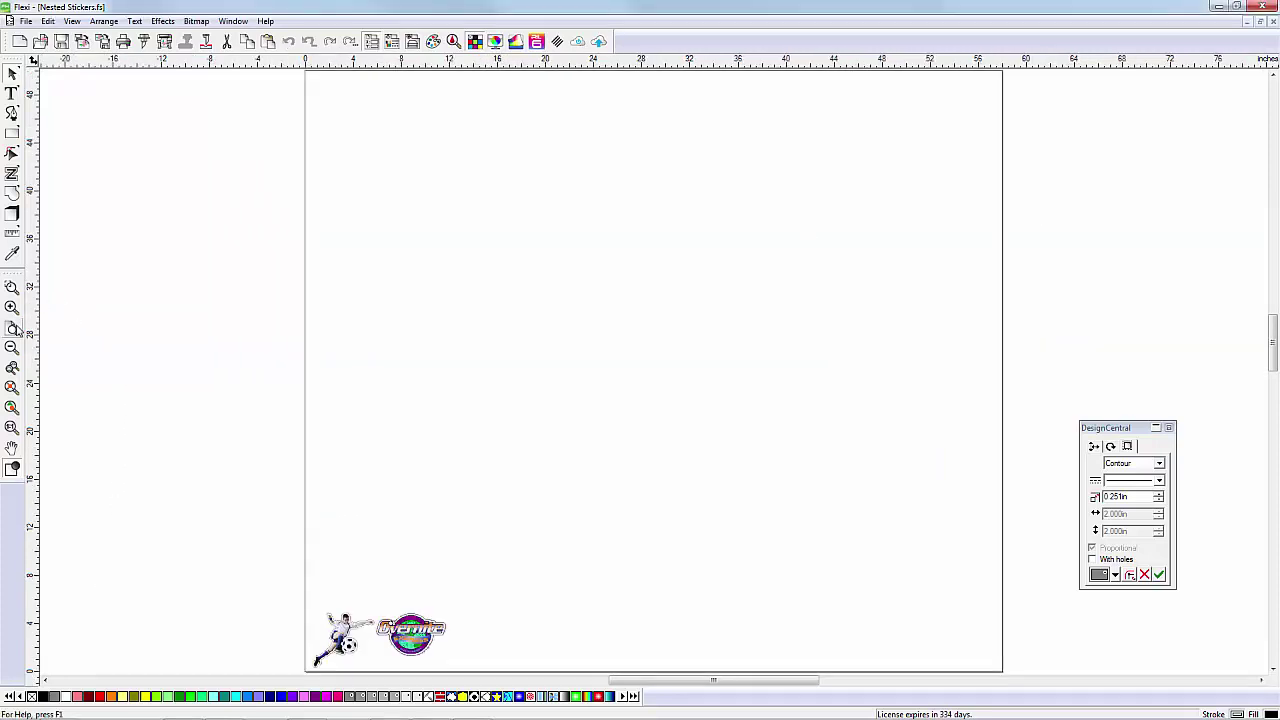
left_click_drag(289, 582, 463, 654)
left_click(106, 22)
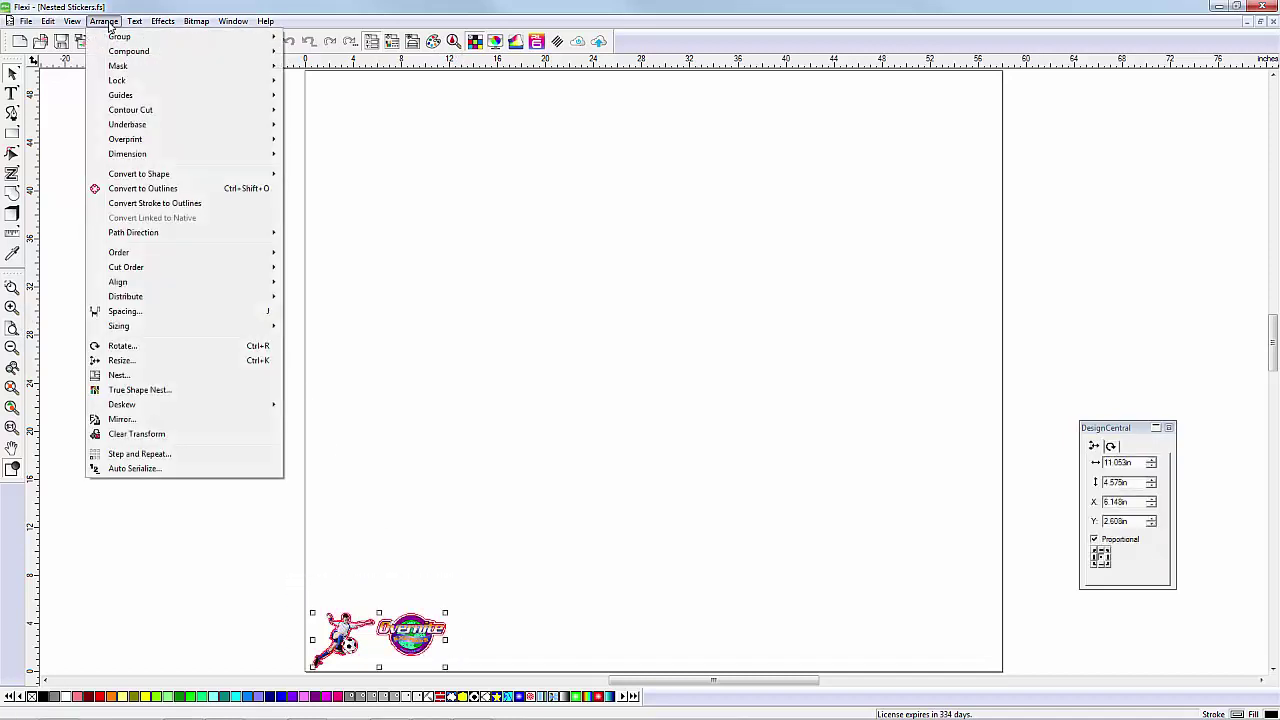
left_click(206, 453)
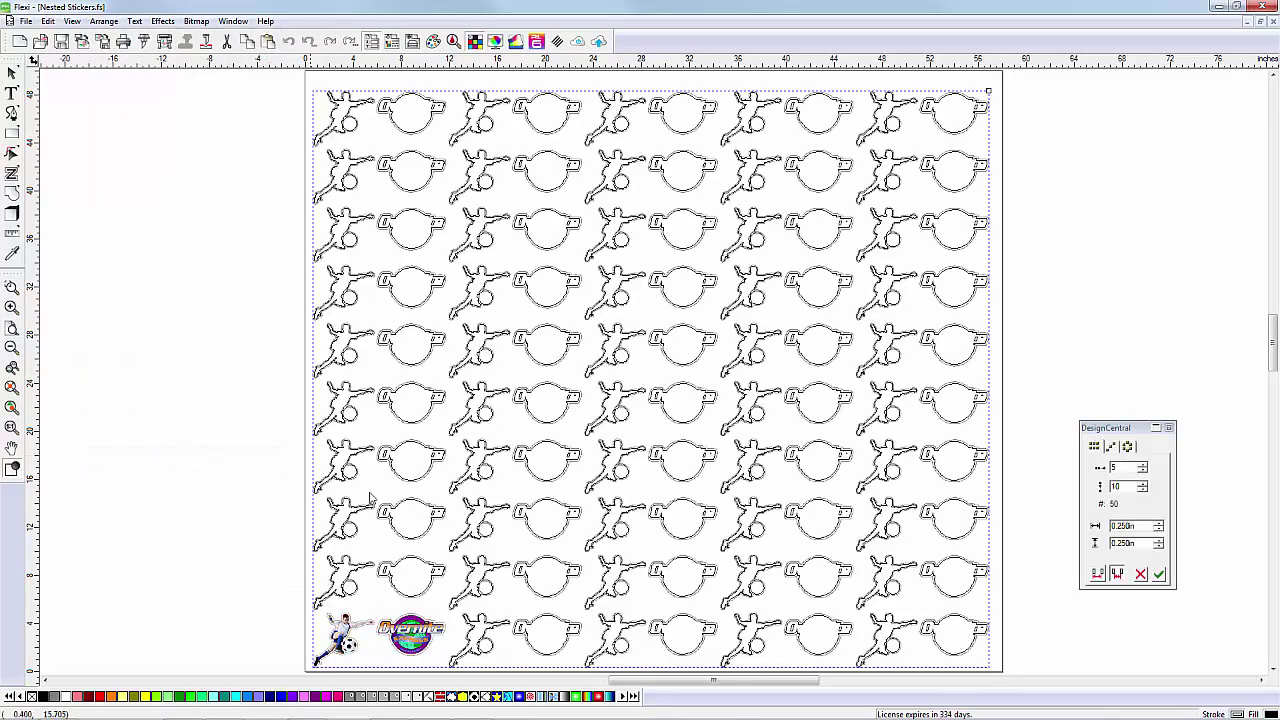
left_click(1158, 574)
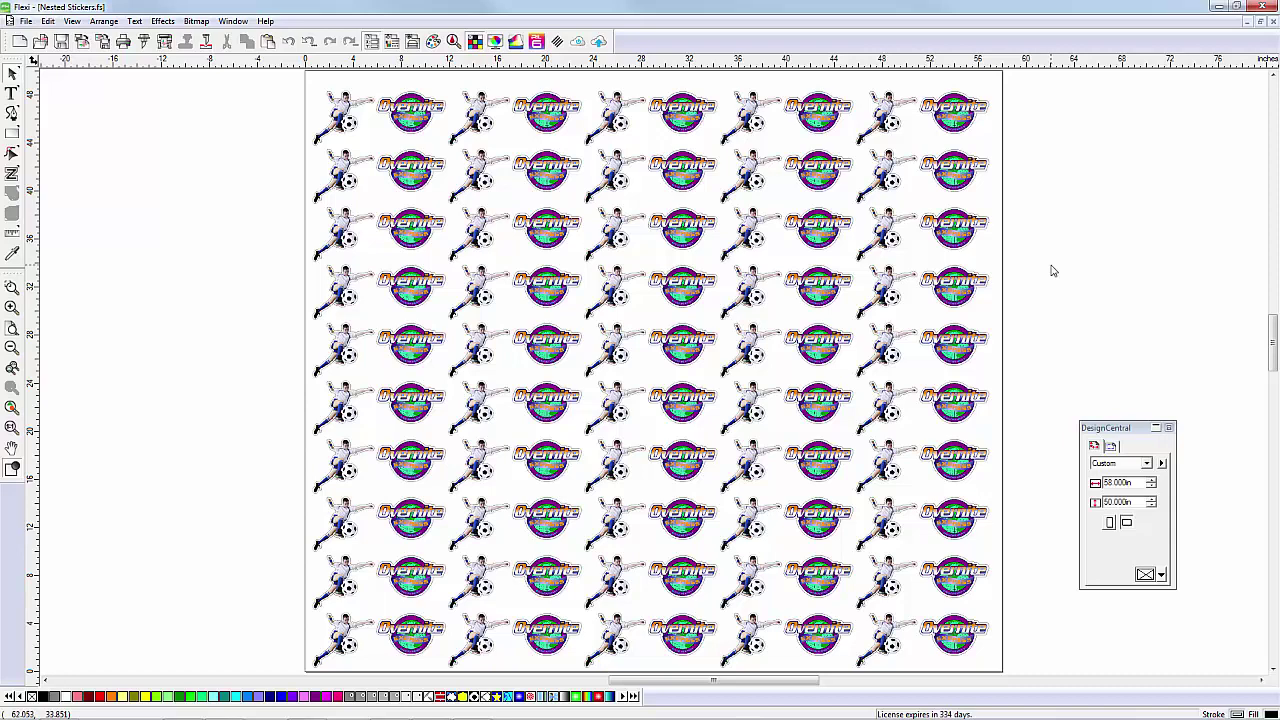
key("ctrl+z")
Preview a true-shape nest of 50 sticker-pair copies at 0.100in spacing
left_click_drag(260, 571, 462, 668)
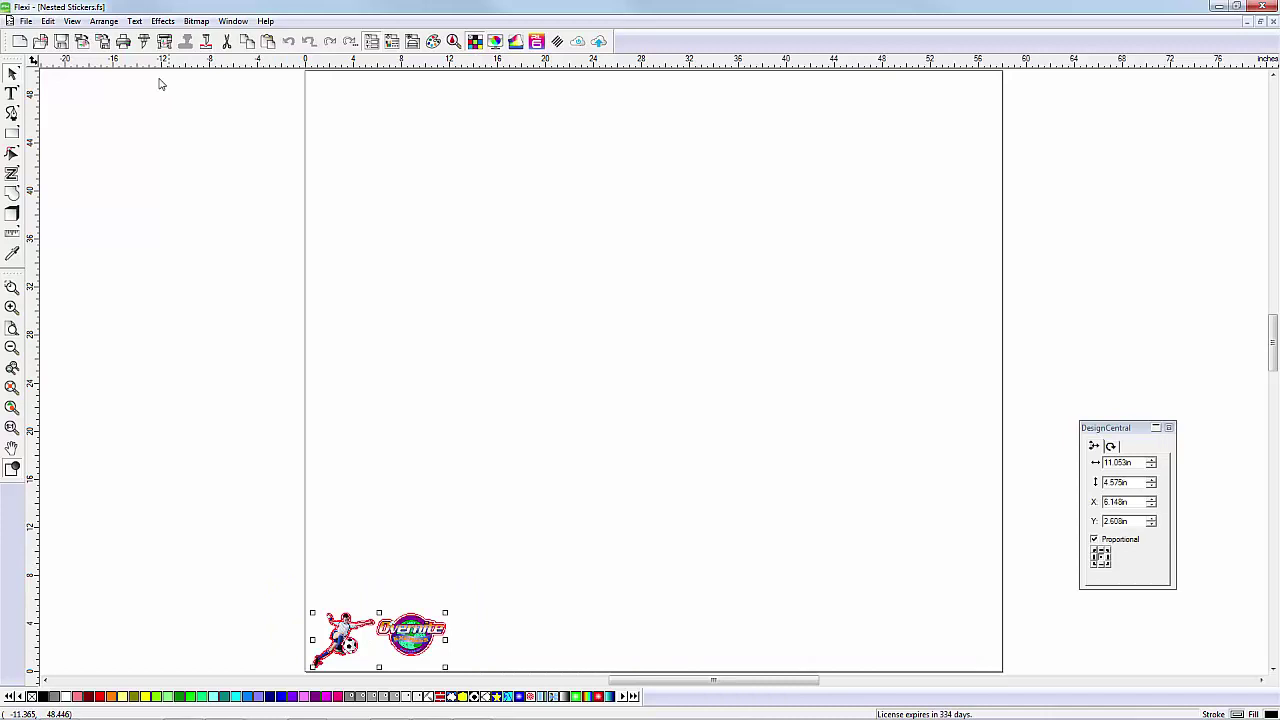
left_click(105, 22)
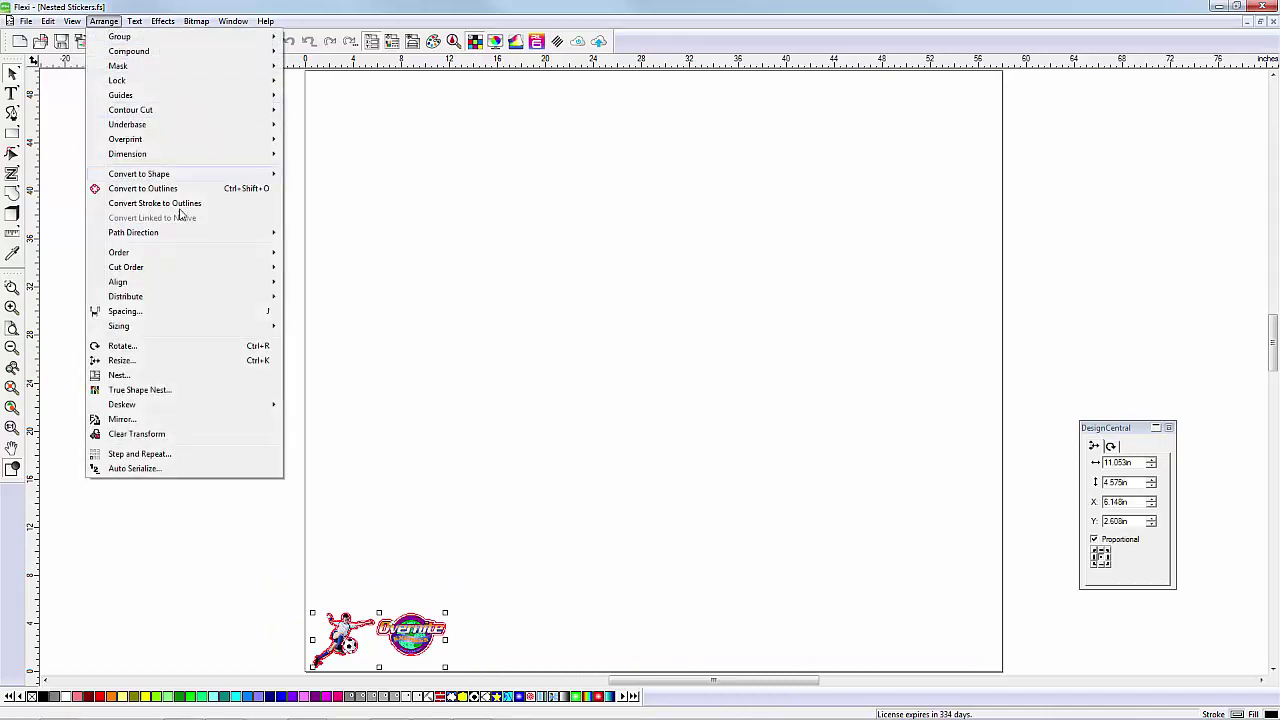
left_click(209, 391)
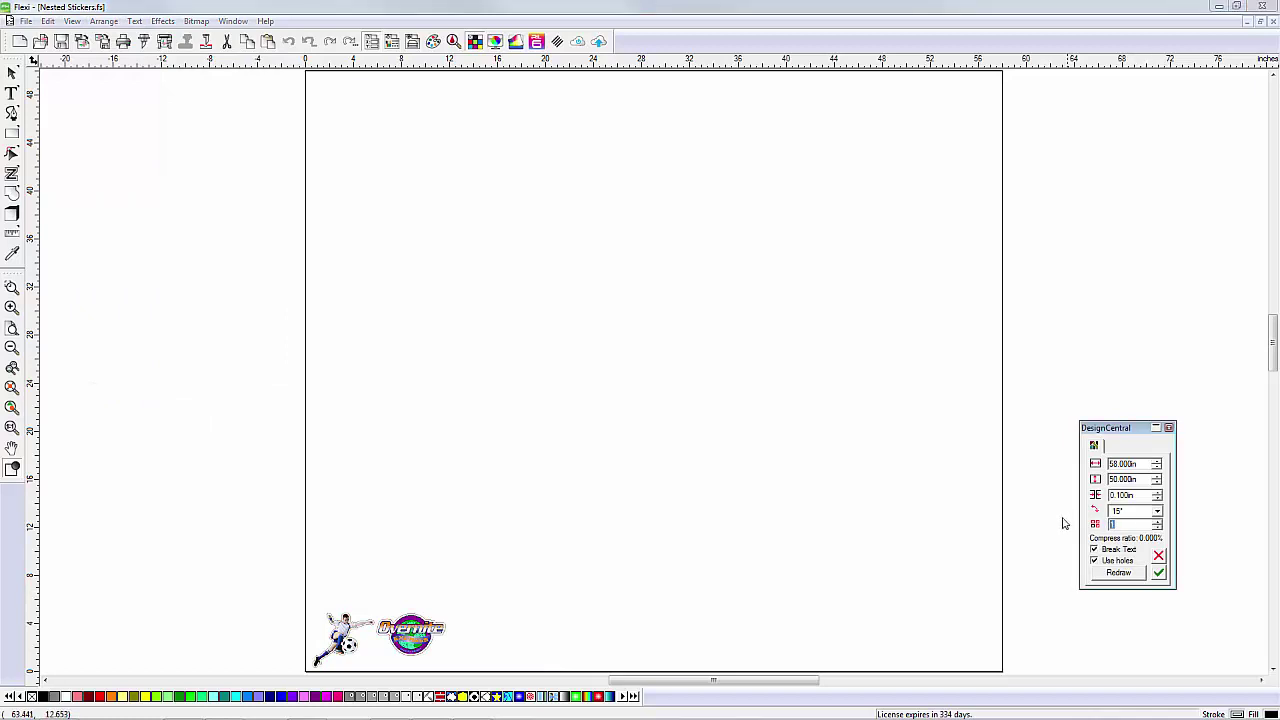
key("Tab")
left_click(1156, 500)
left_click(1136, 575)
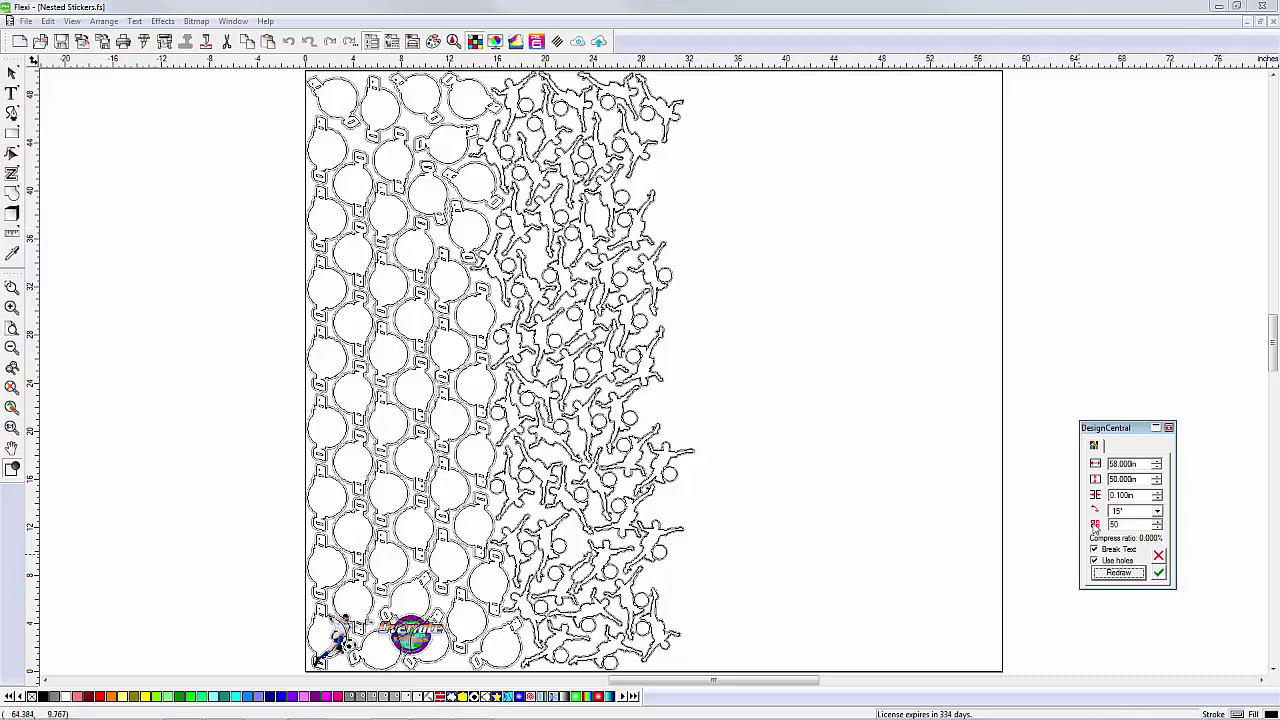
Set the nest height to 28 in, redraw, and apply the nest as a 57.149 x 27.900 in block
left_click_drag(1142, 481, 1104, 482)
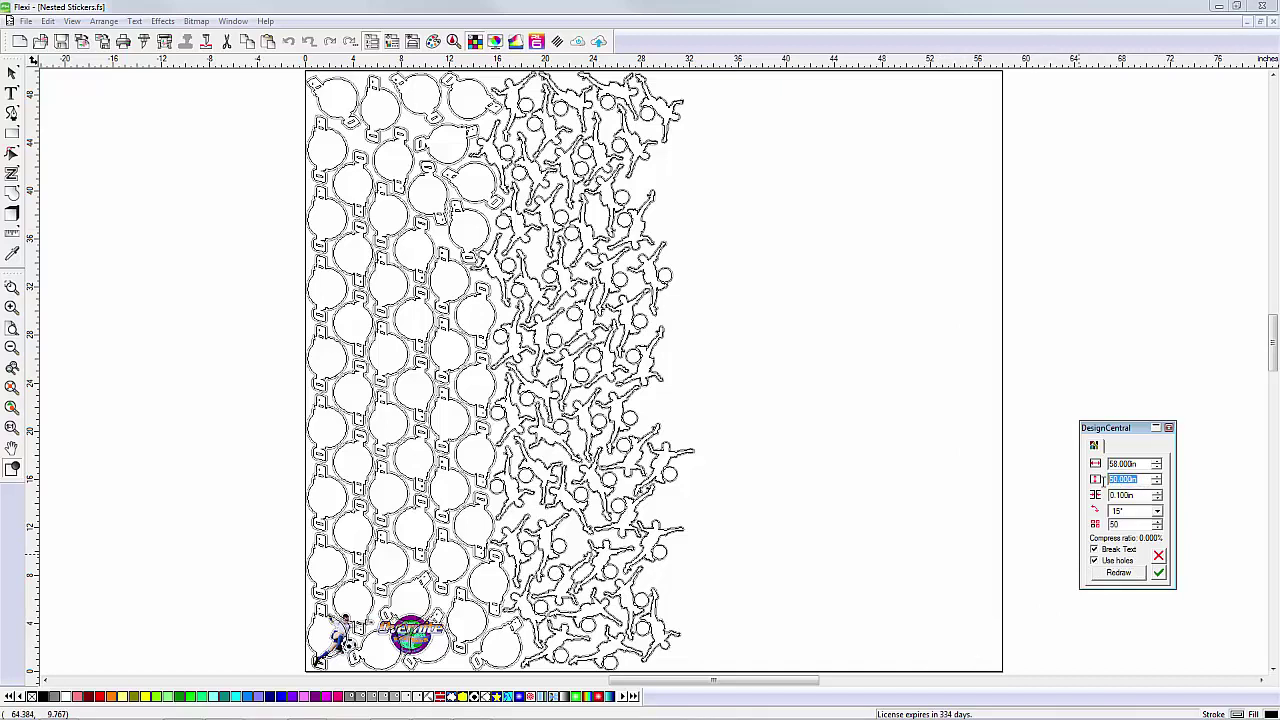
type("28")
key("Tab")
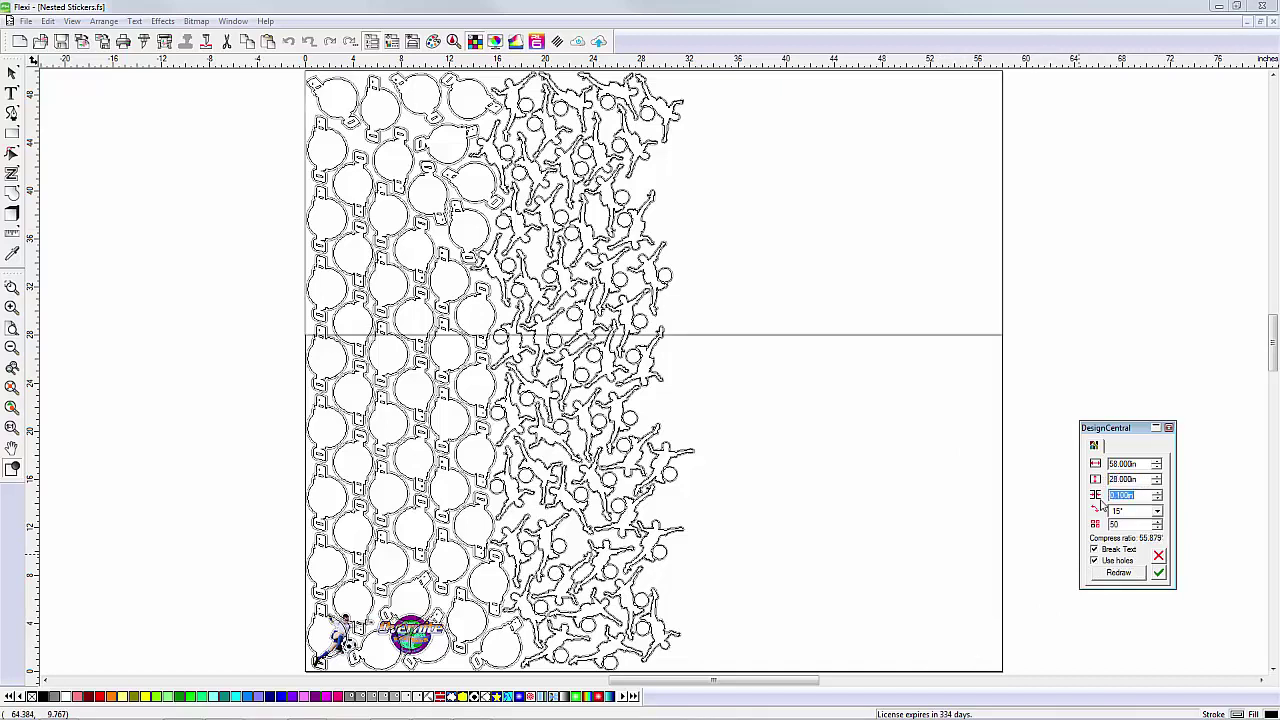
left_click(1131, 572)
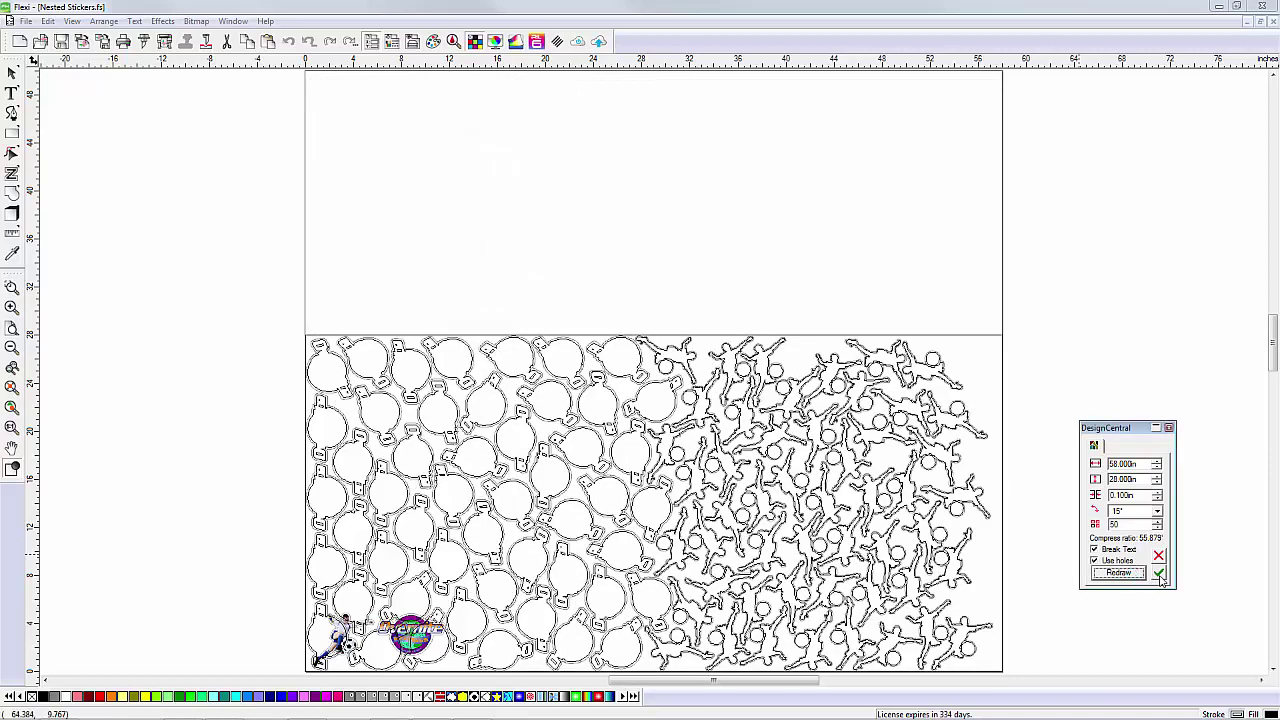
left_click(1159, 573)
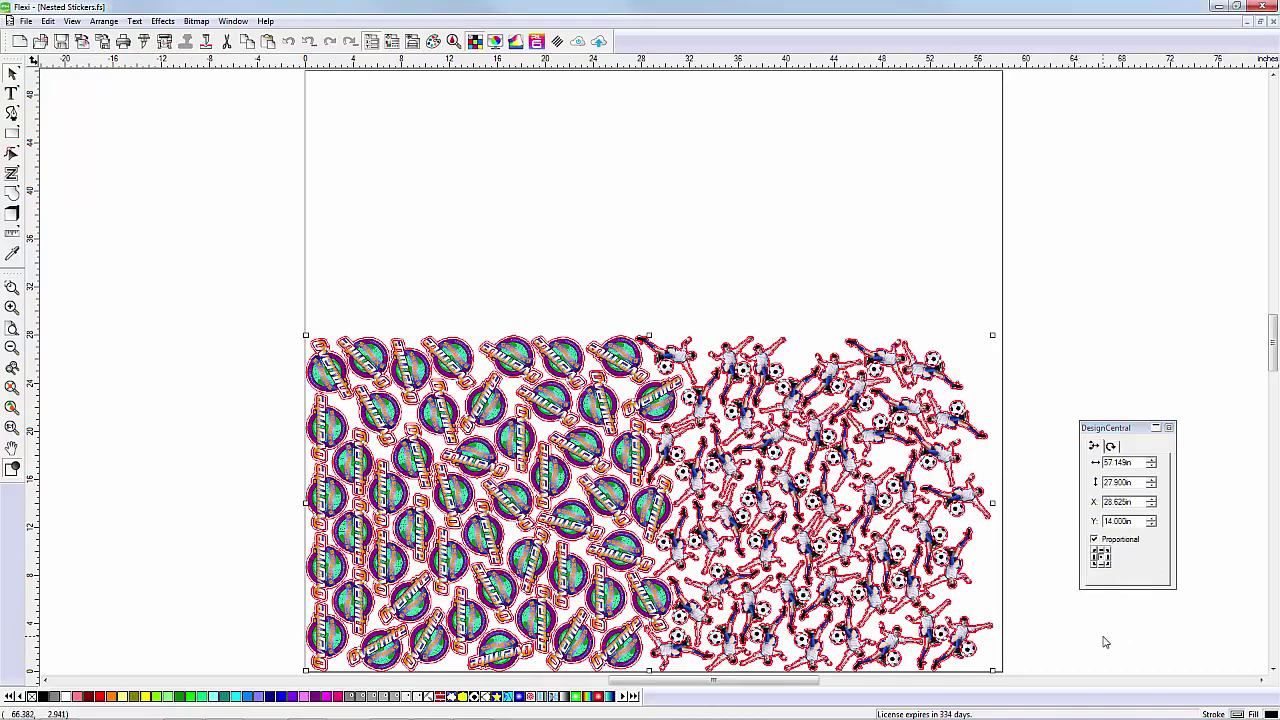
left_click(1105, 642)
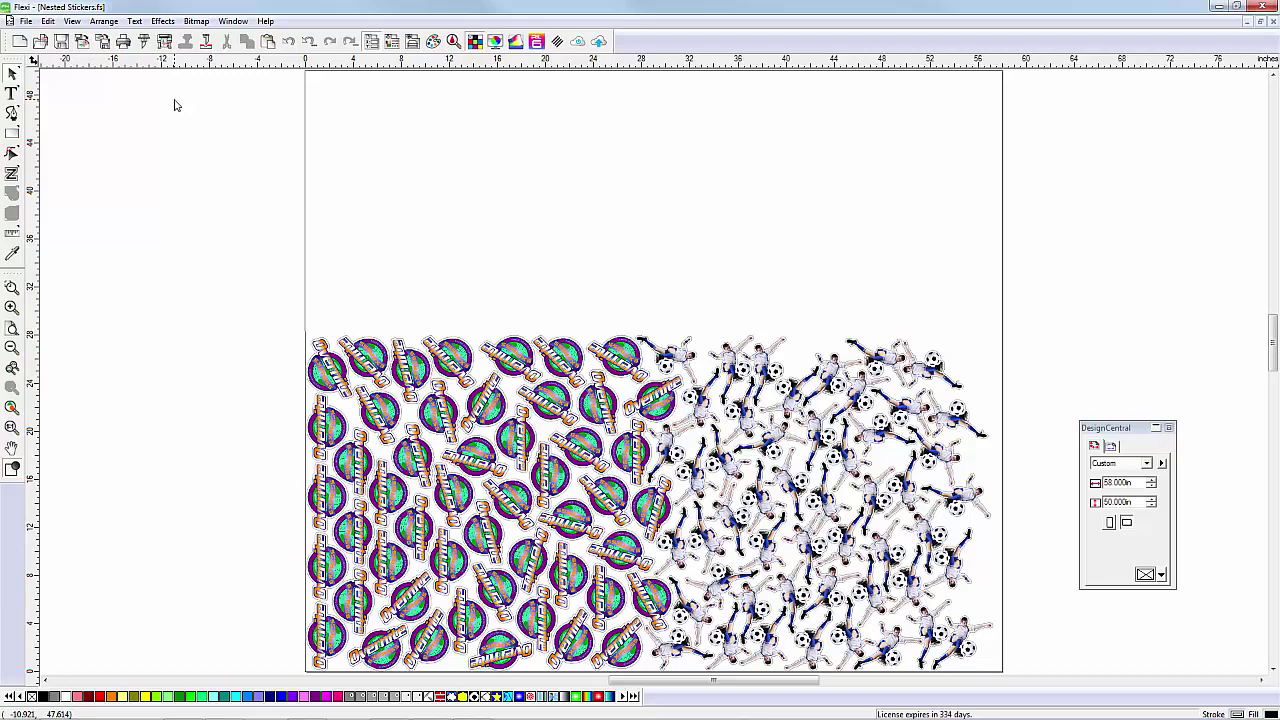
Add Mutoh 4 Point Positioning contour cut marks around the nested stickers, then select everything
left_click_drag(268, 318, 1012, 672)
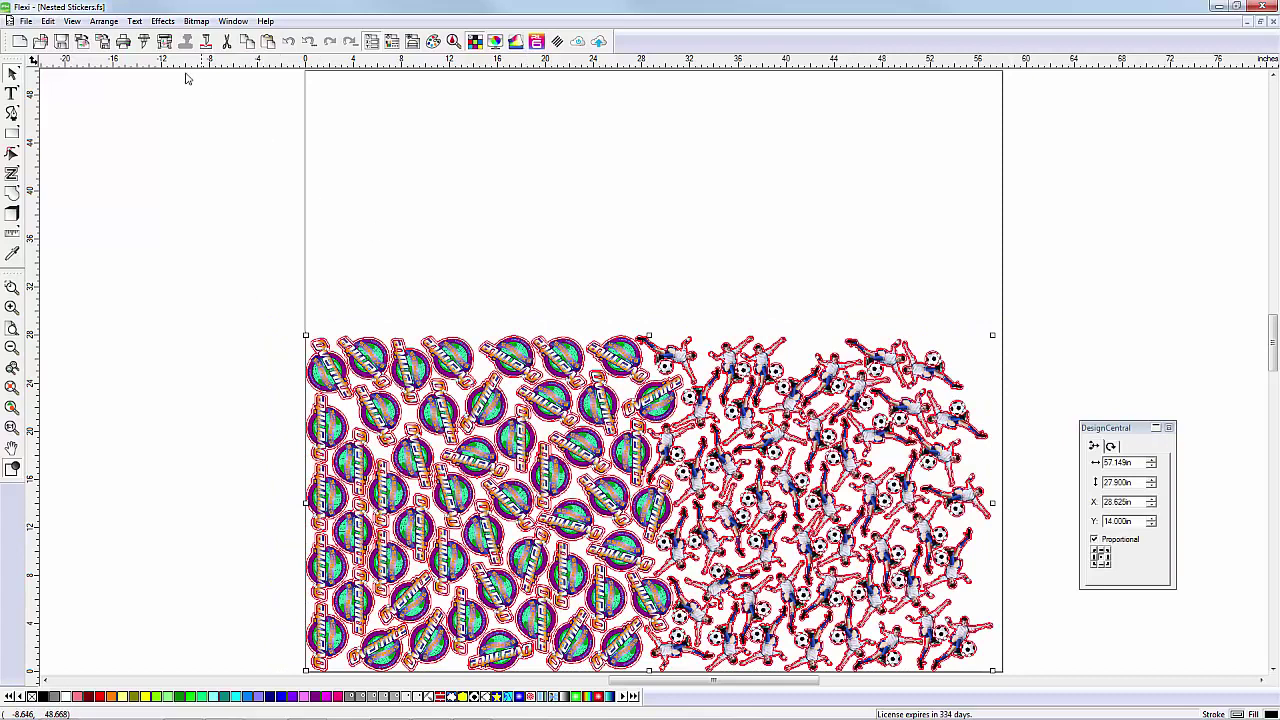
left_click(163, 22)
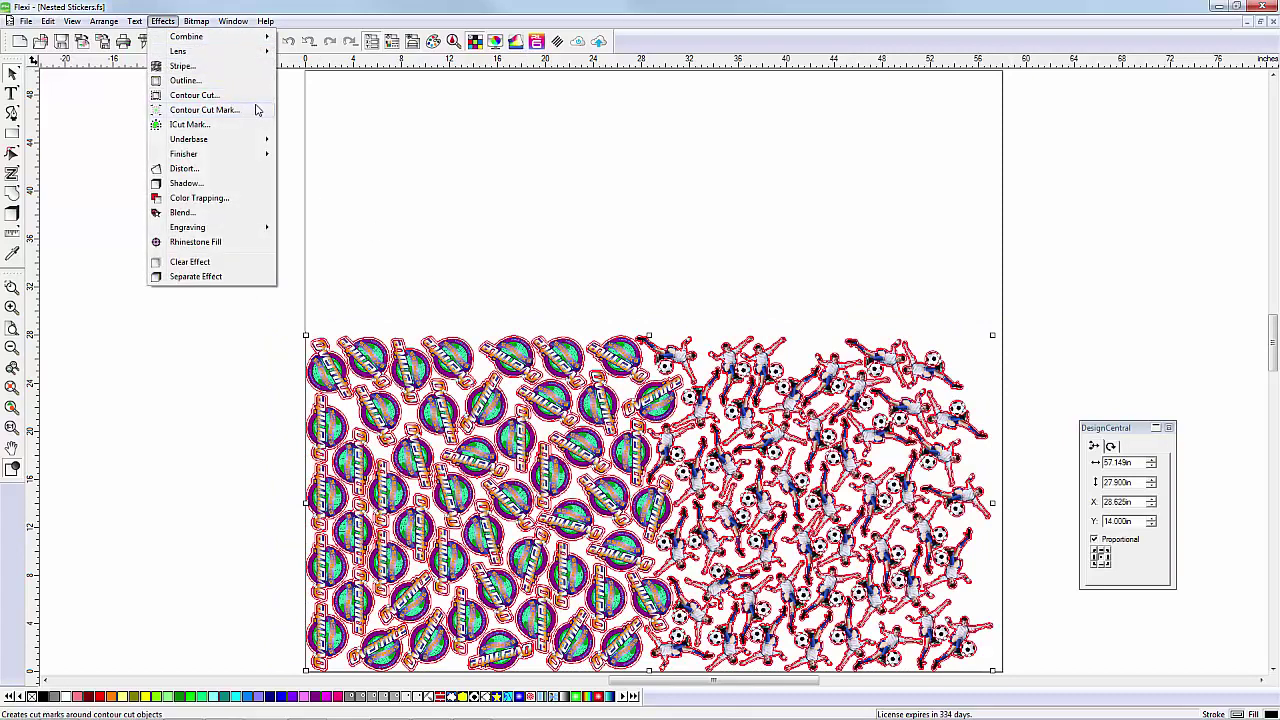
left_click(255, 109)
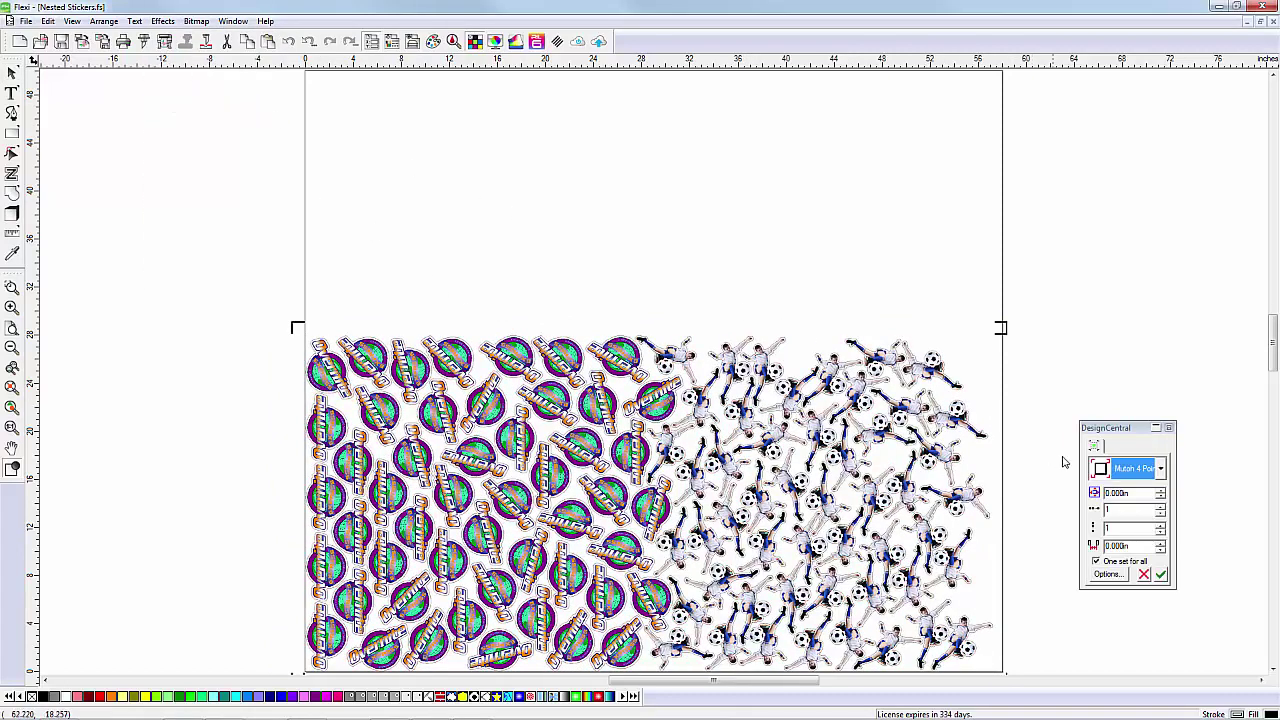
left_click(1160, 476)
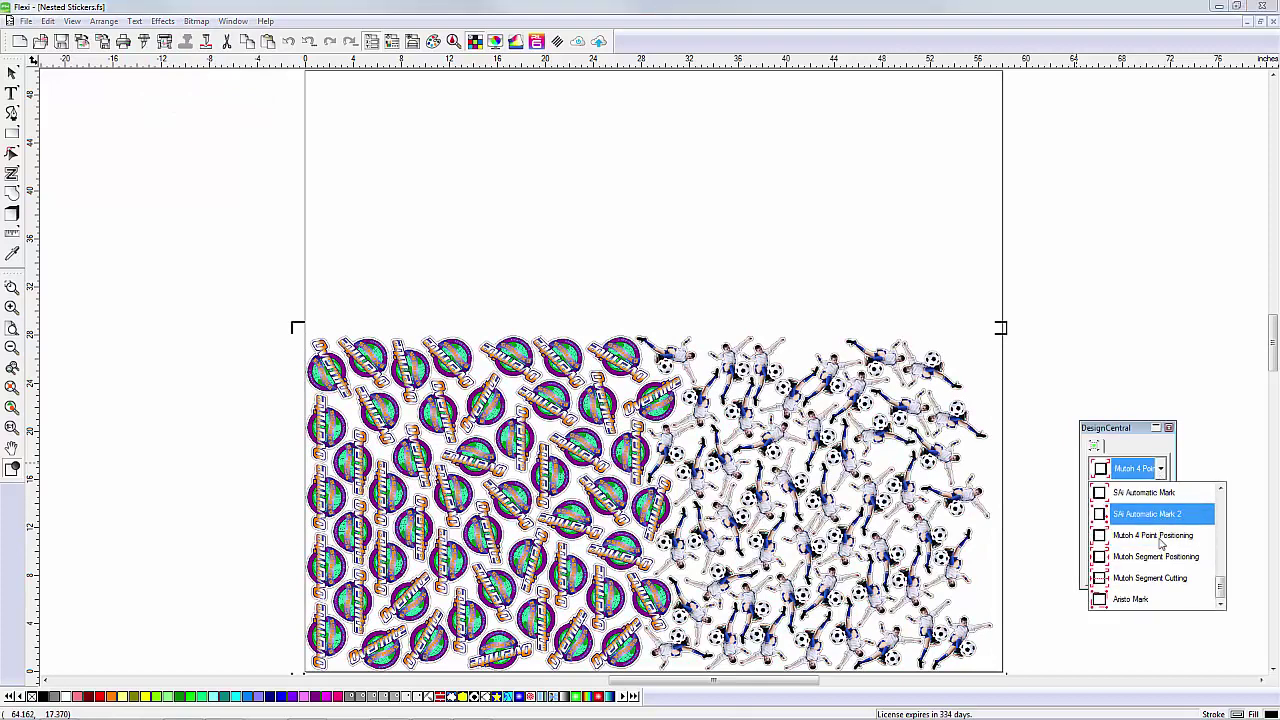
left_click(1163, 536)
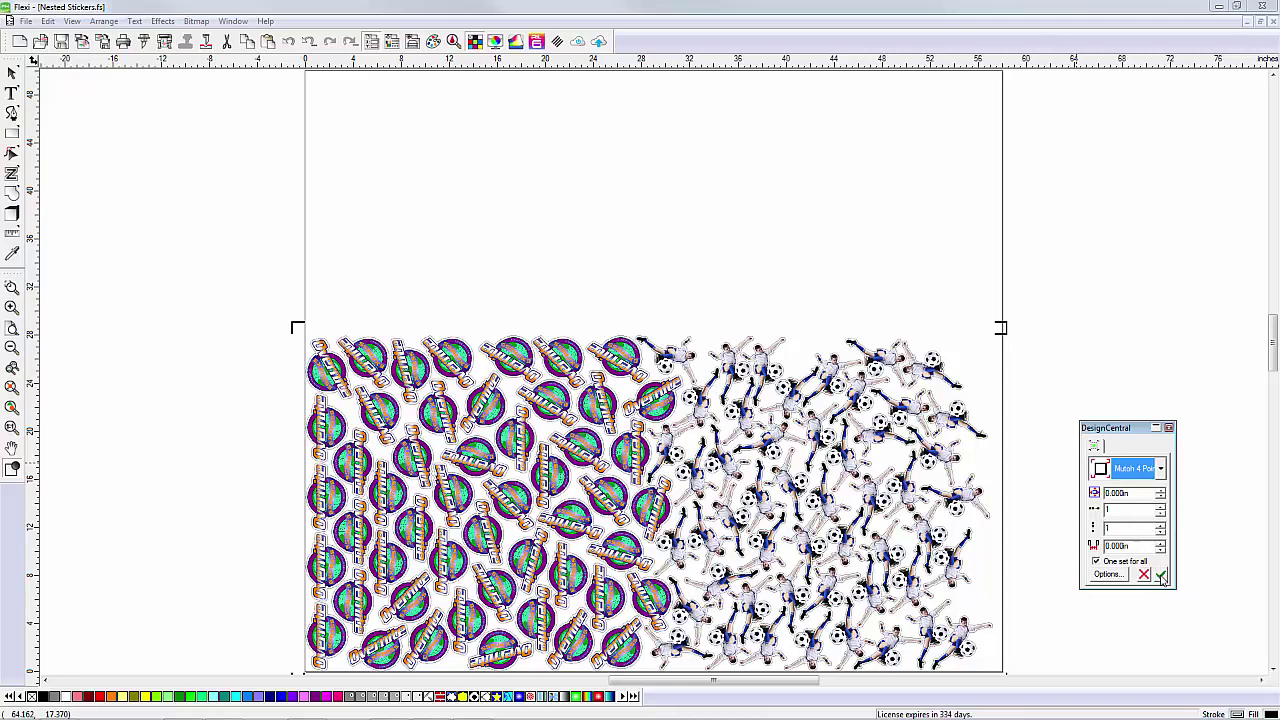
left_click(1161, 576)
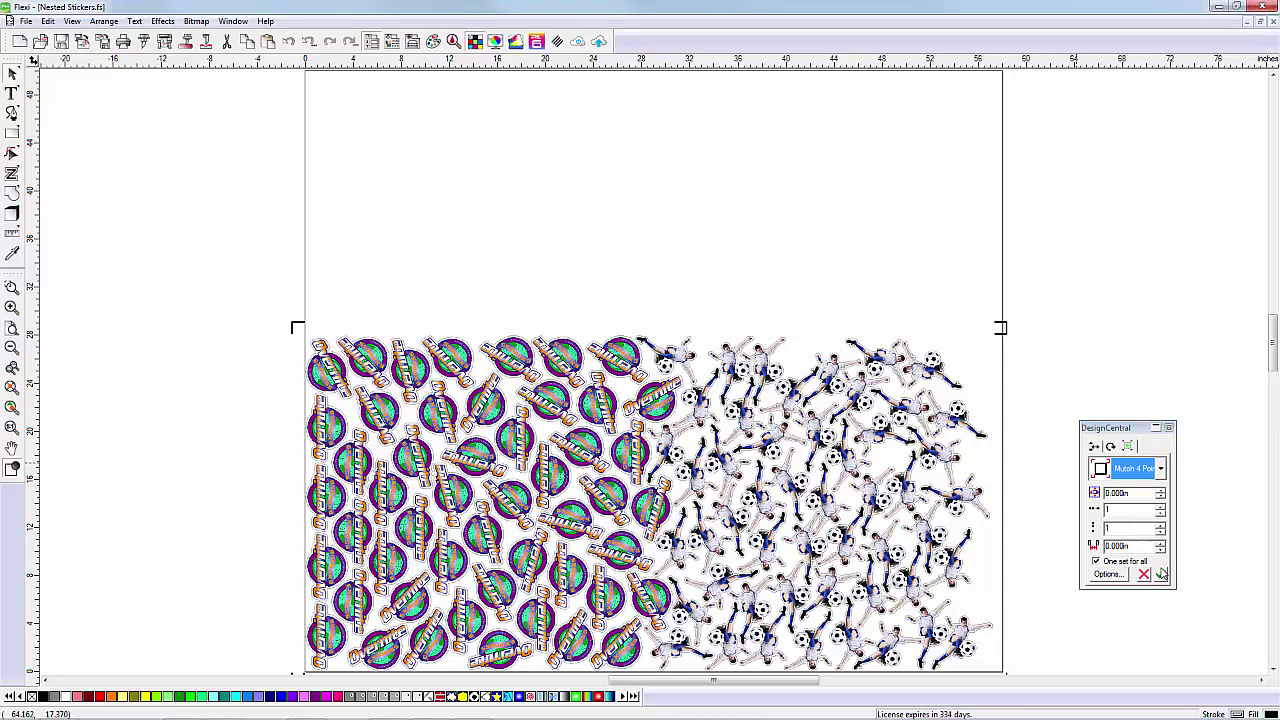
left_click(1030, 360)
key("ctrl+a")
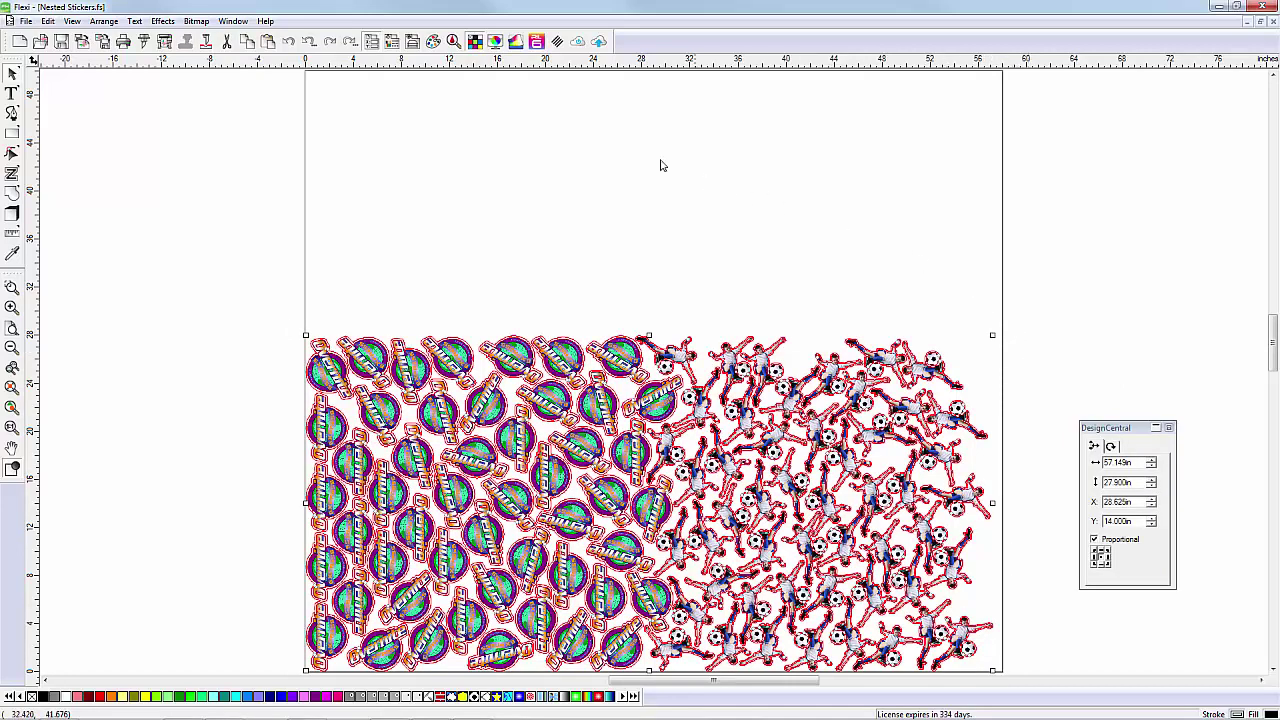
Add 10 ICut registration marks of 0.100in diameter around the sticker sheet
left_click(163, 21)
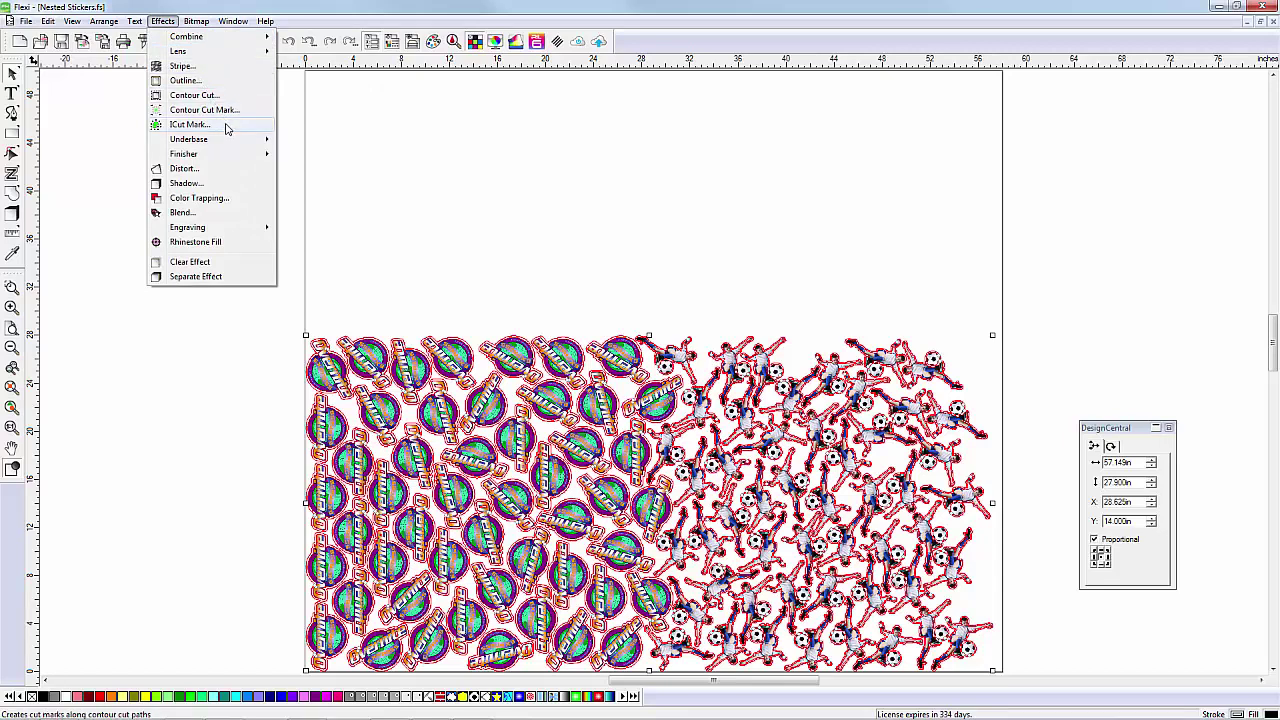
left_click(226, 125)
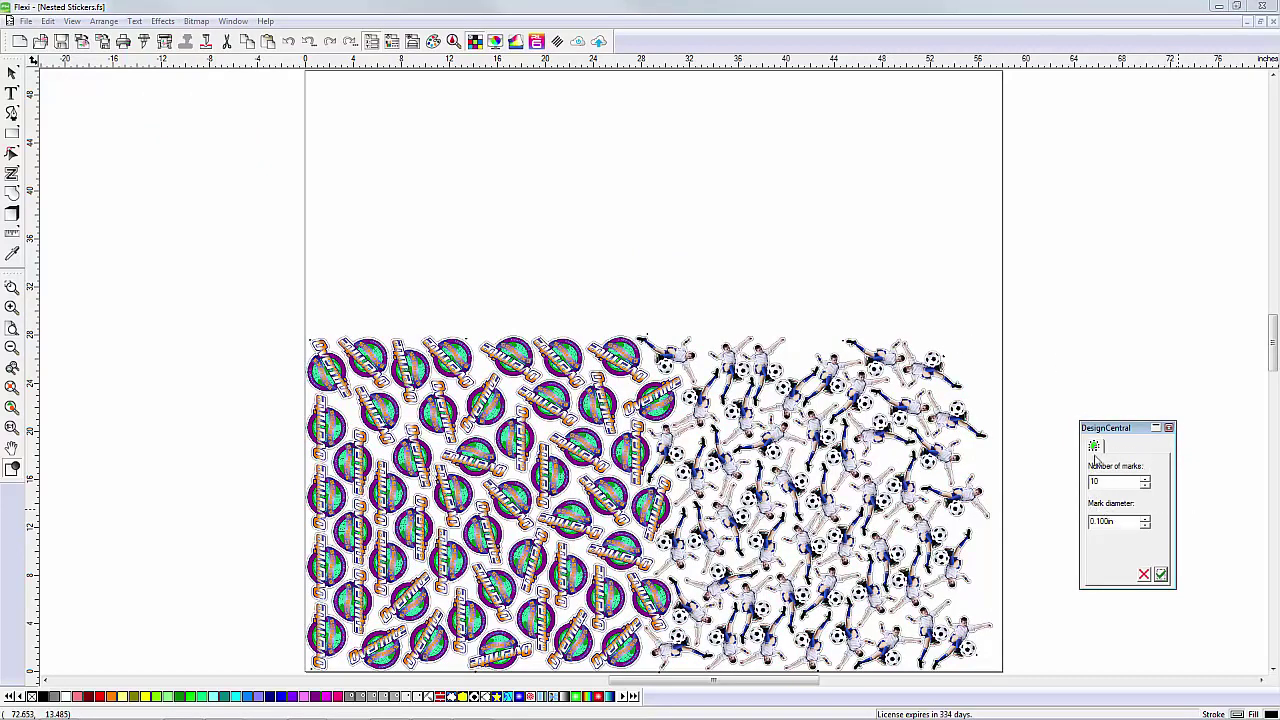
left_click(1161, 576)
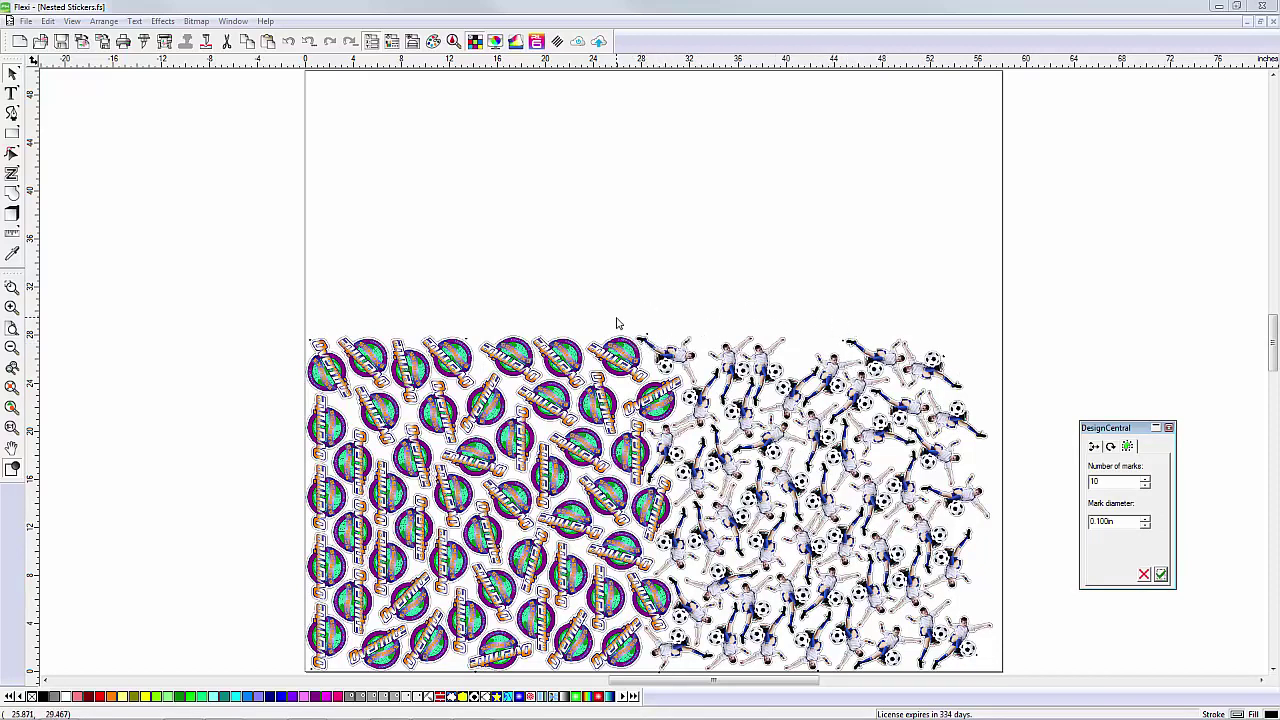
Export the sheet as an Adobe PDF (*.PDF) named 'Nested Stickers'
left_click(26, 21)
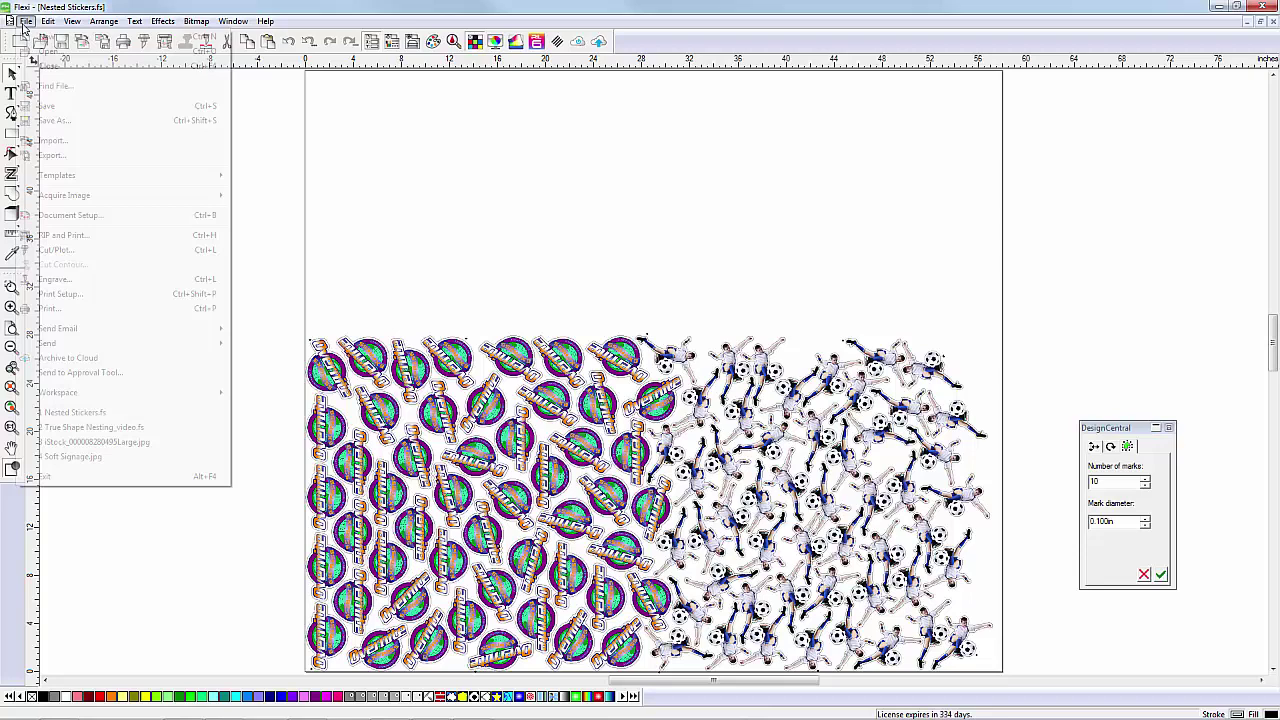
mouse_move(130, 345)
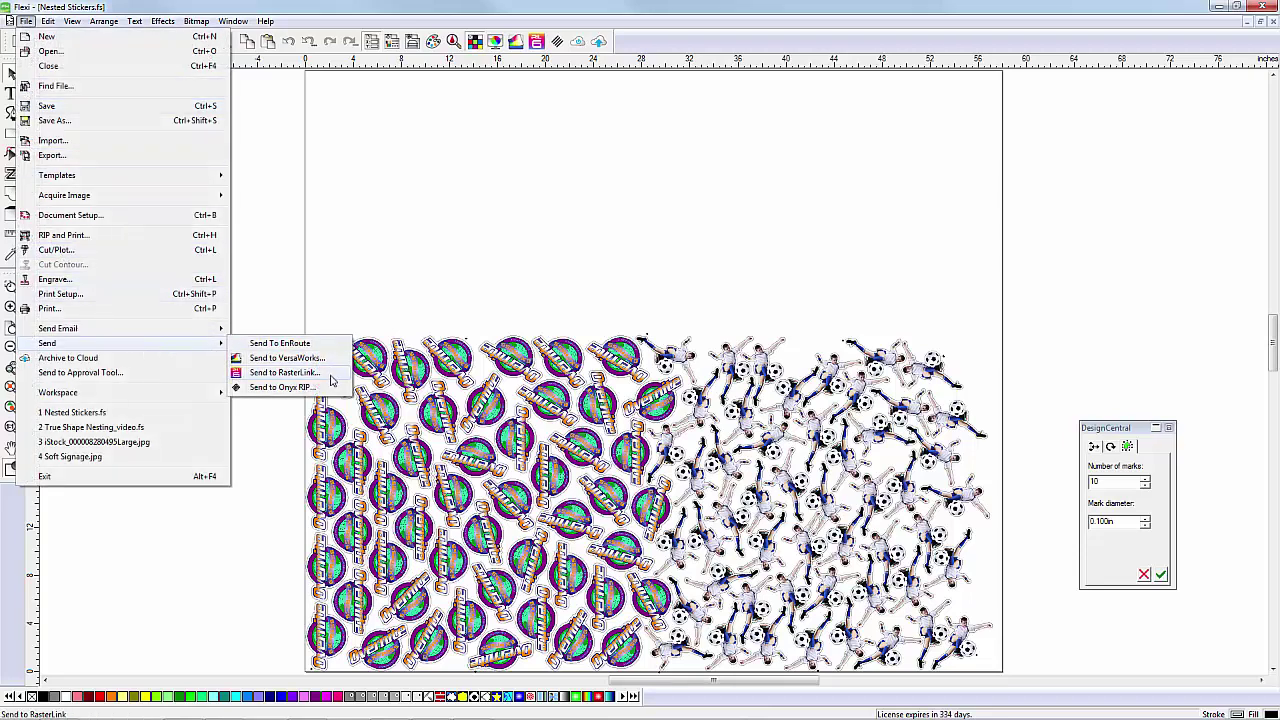
left_click(62, 155)
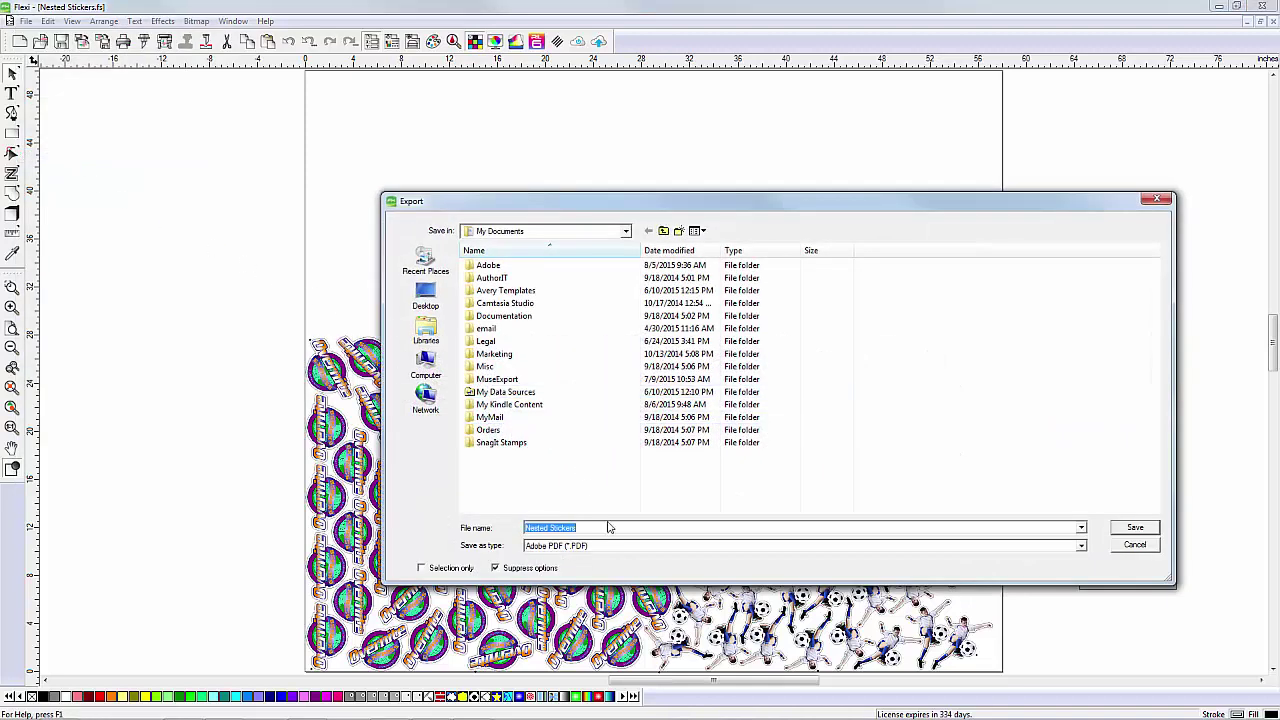
left_click(1080, 545)
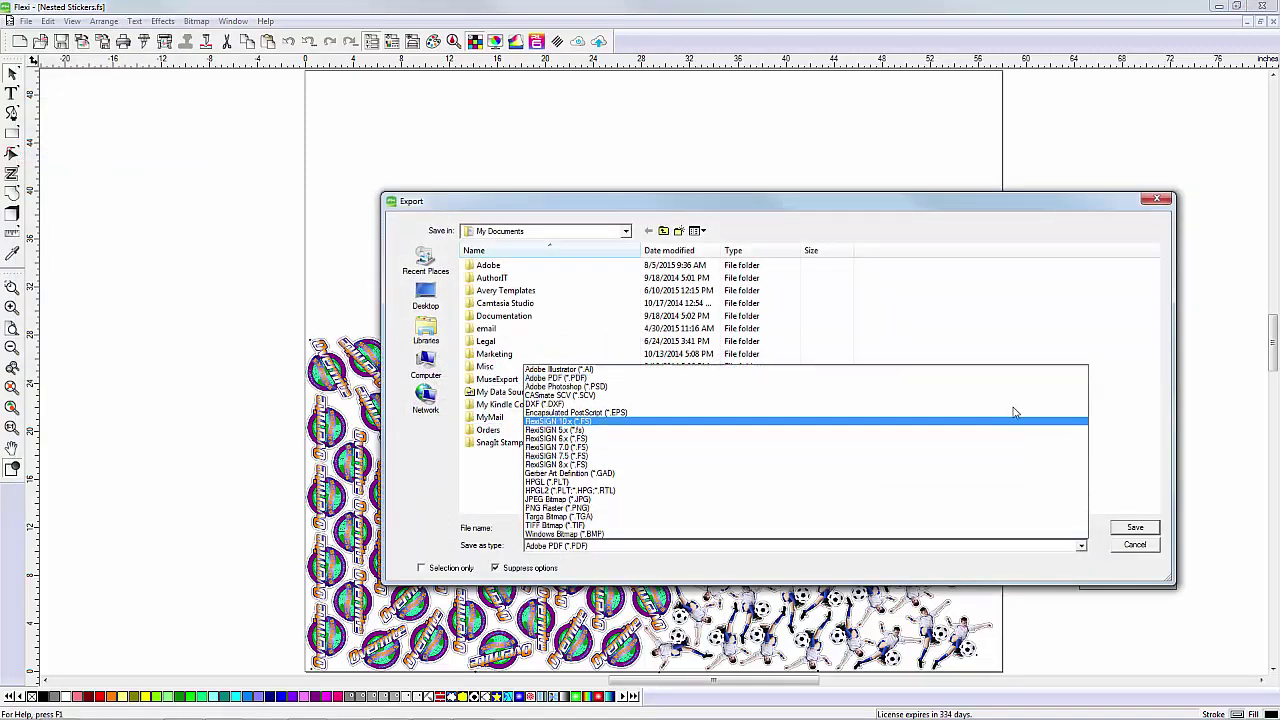
key("Escape")
left_click(1135, 527)
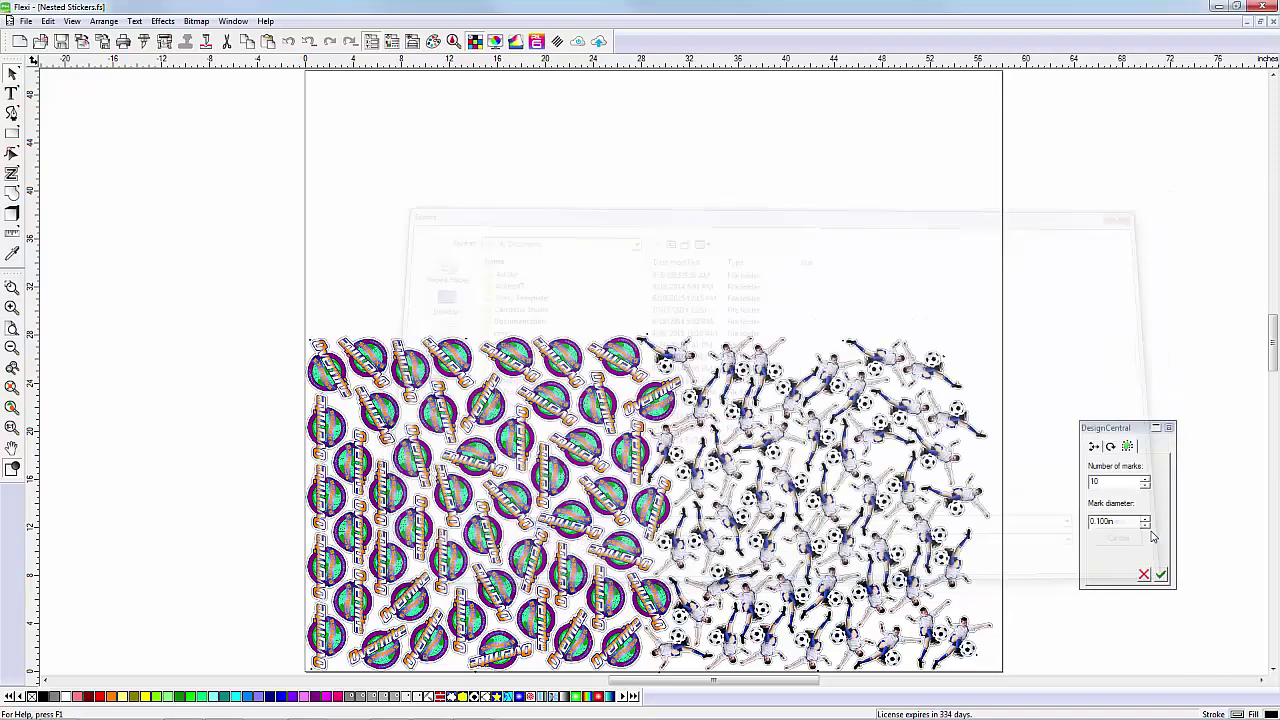